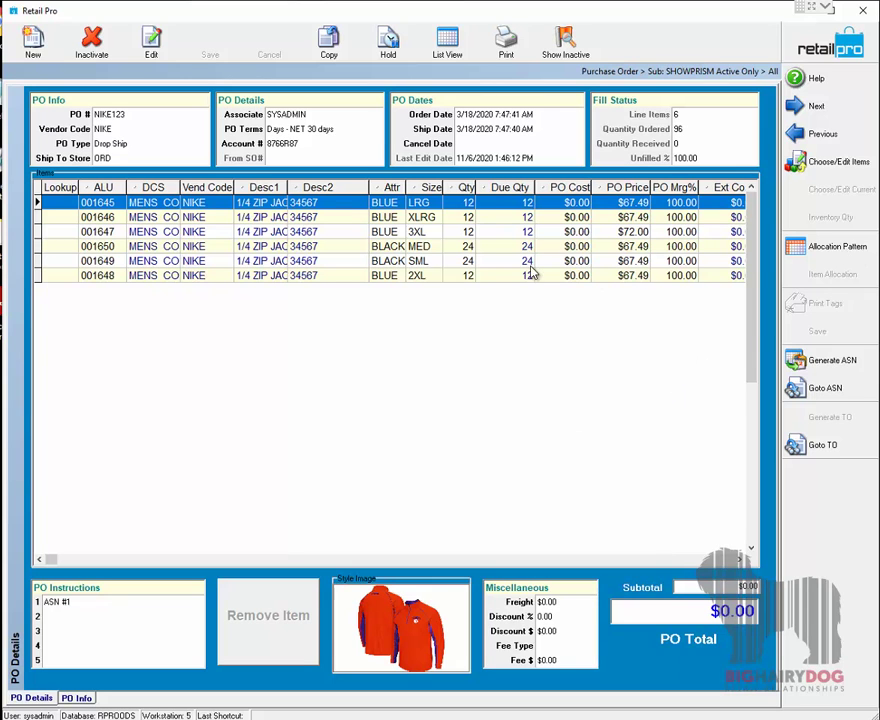
Step: Check the Ship To Store and examine the per-store allocation of the XLRG, 3XL, MED and SML jackets, closing the item allocation
left_click(134, 145)
left_click(133, 157)
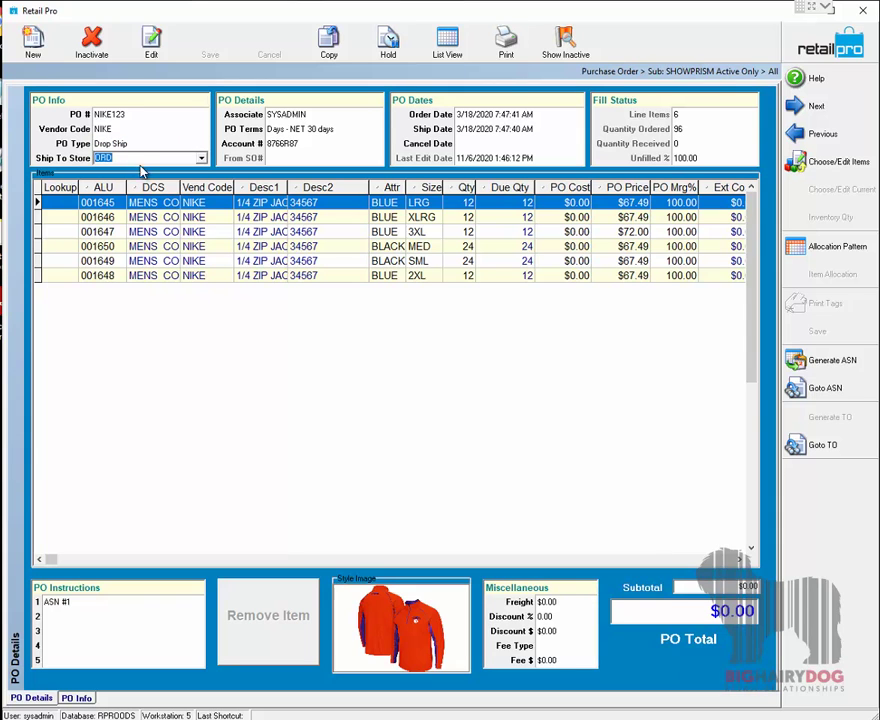
left_click(223, 219)
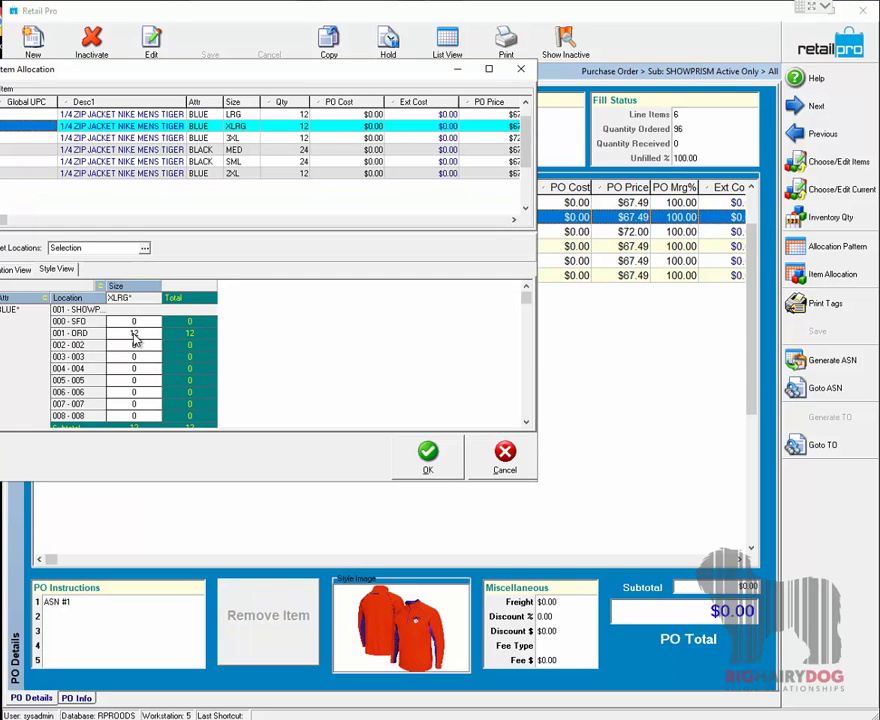
left_click(133, 335)
left_click(198, 137)
left_click(198, 148)
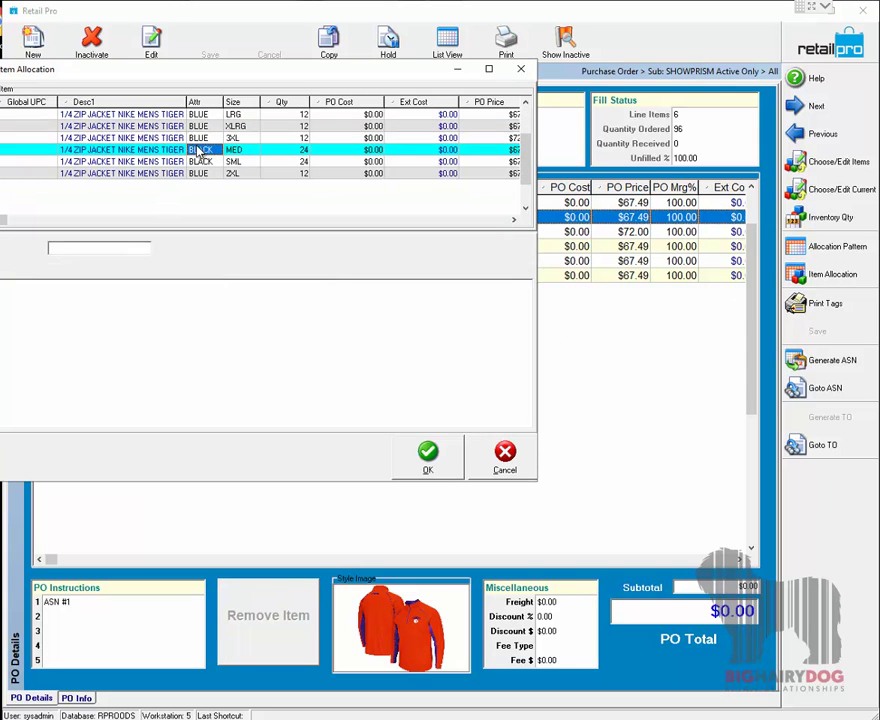
left_click(200, 162)
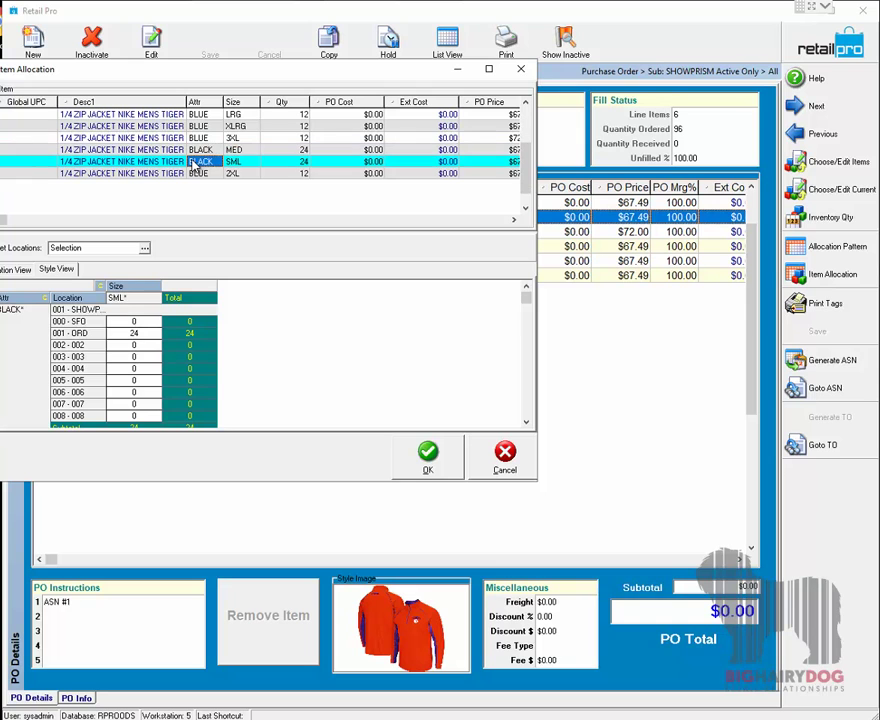
left_click(428, 457)
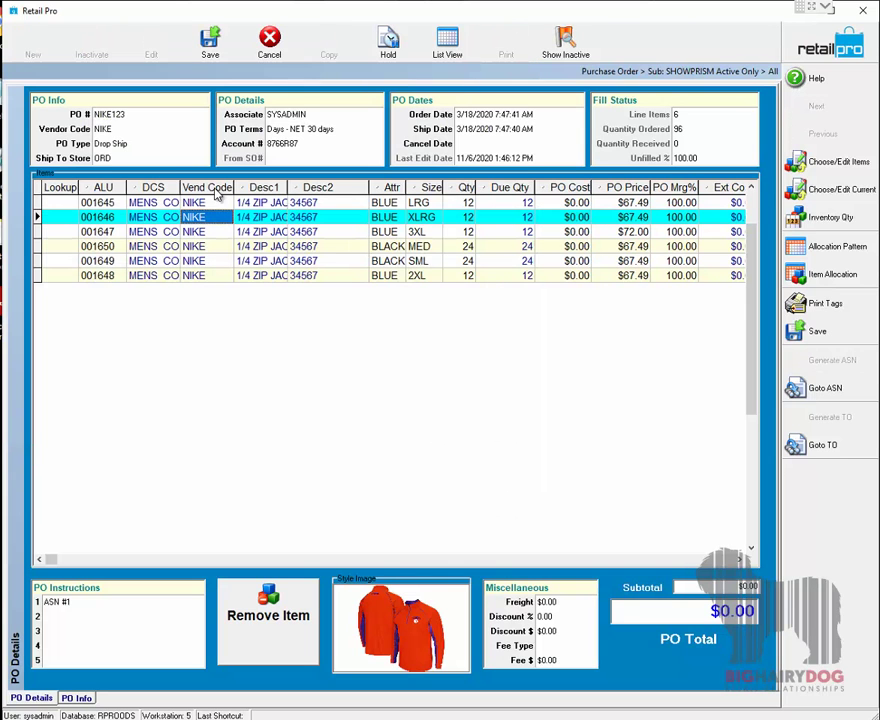
Step: Change the purchase order's PO Type to Marked For, keeping ORD as the Ship To Store
left_click(141, 159)
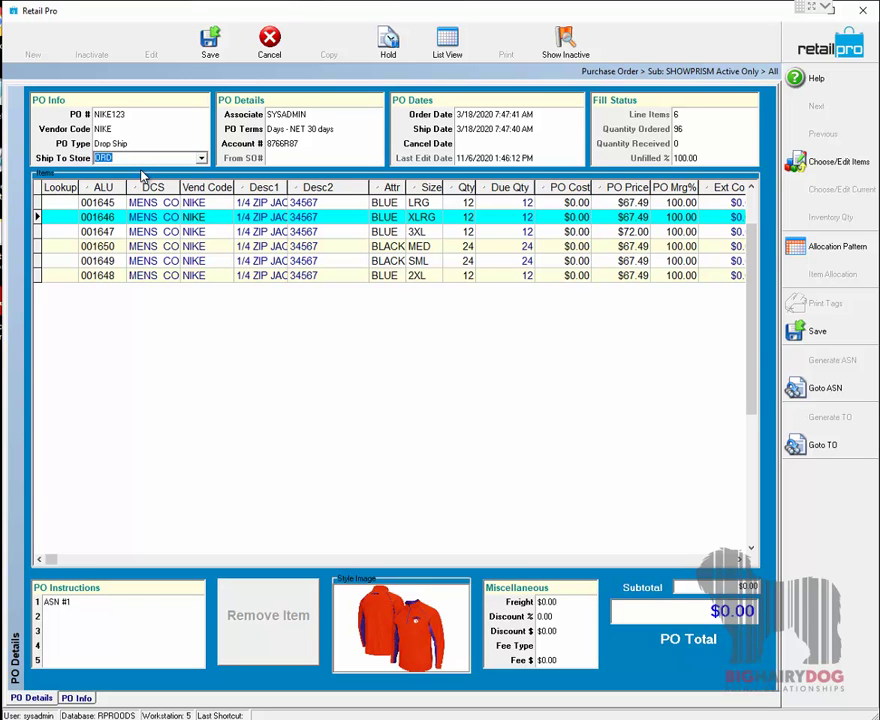
left_click(158, 143)
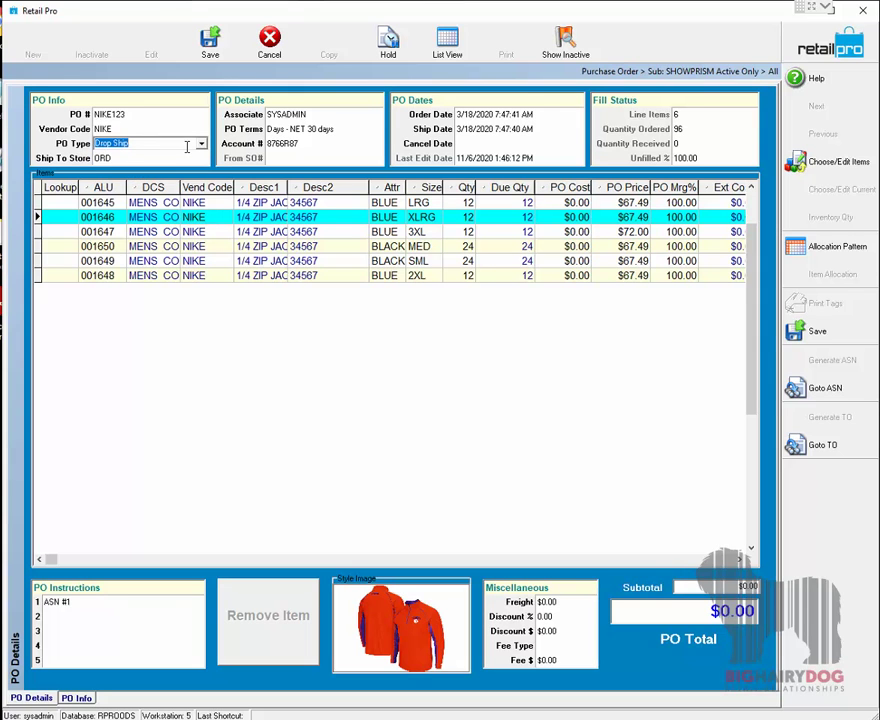
left_click(199, 146)
left_click(131, 166)
key("Tab")
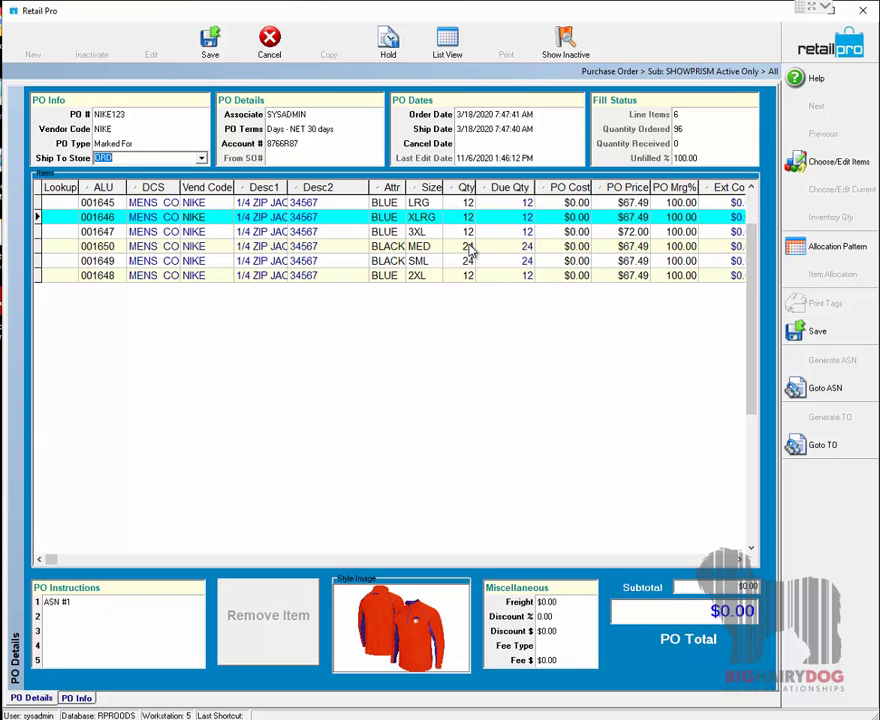
Step: Open the allocation patterns and examine the store quantities of the 25/25/50, 54321 and ALL ORD patterns
left_click(833, 250)
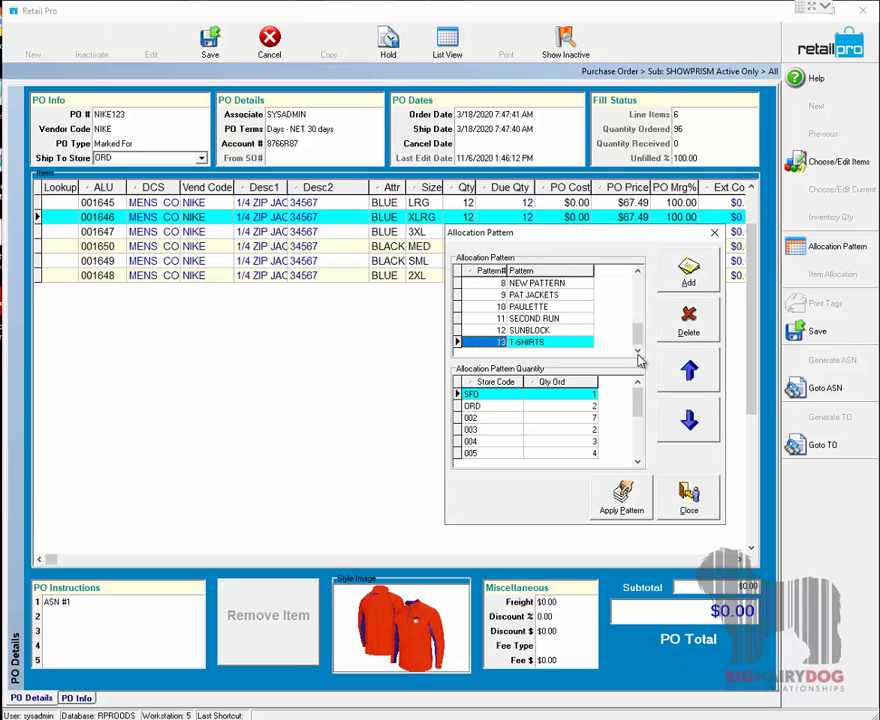
left_click(638, 293)
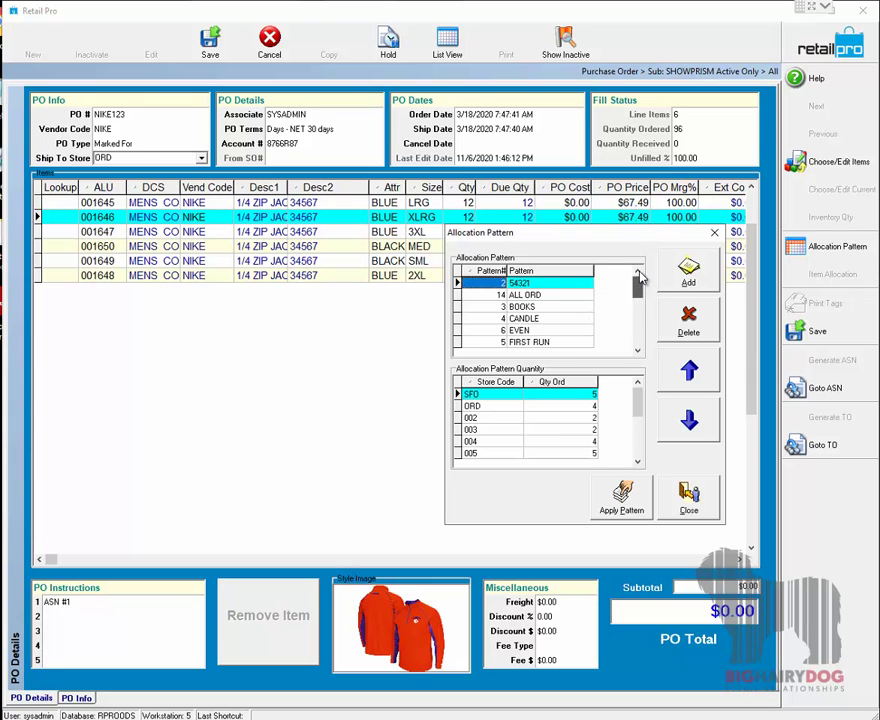
left_click(637, 287)
left_click(555, 285)
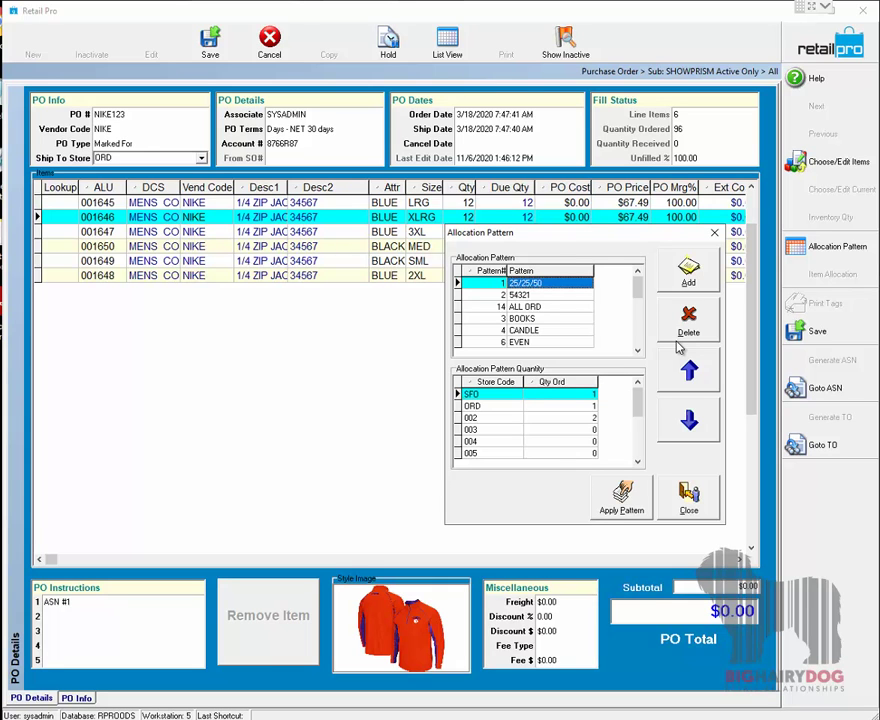
left_click(573, 396)
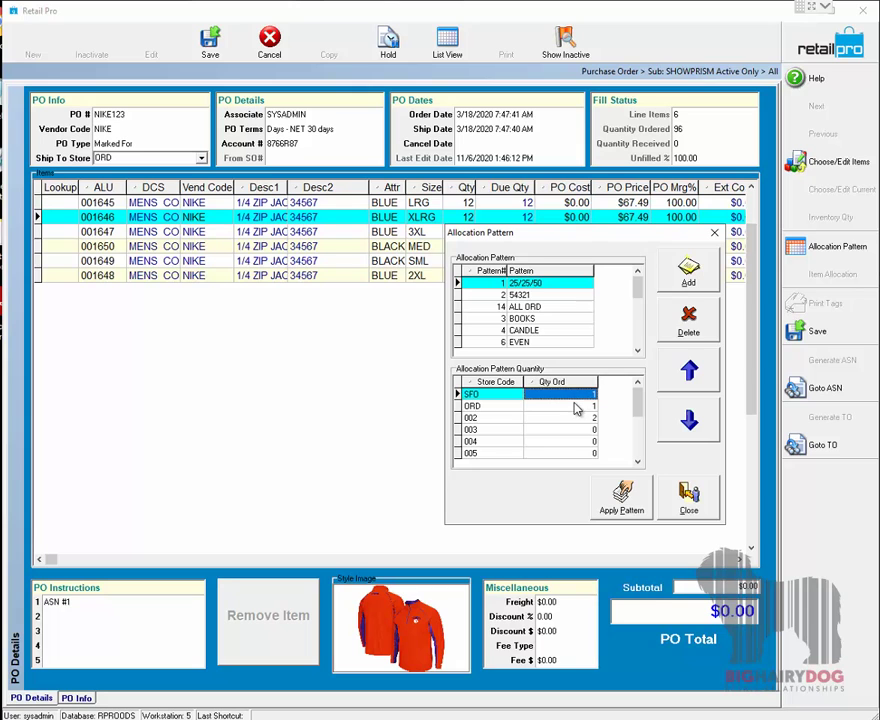
left_click(578, 408)
left_click(593, 420)
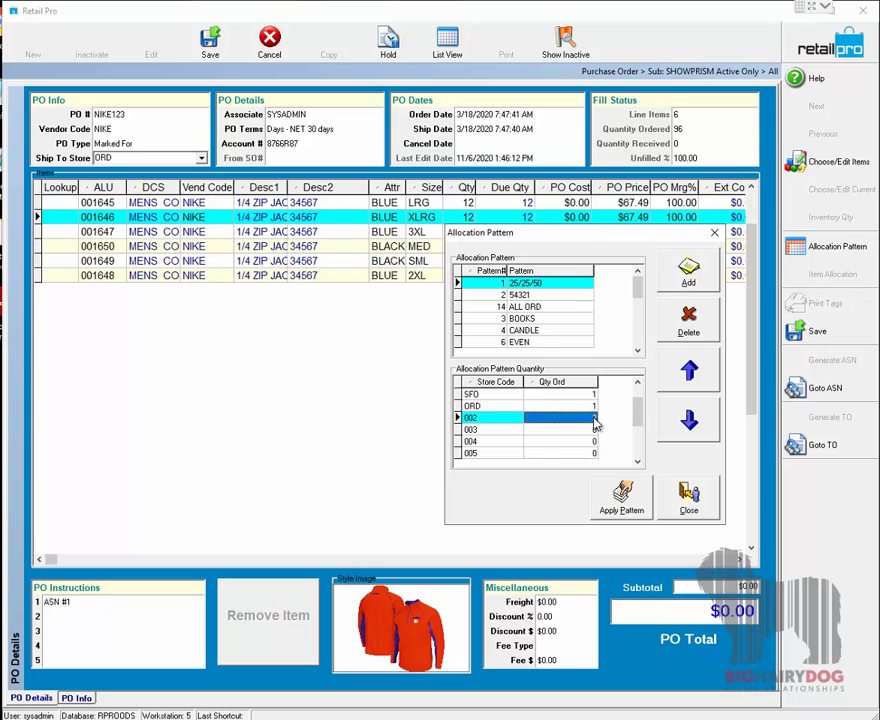
left_click(535, 296)
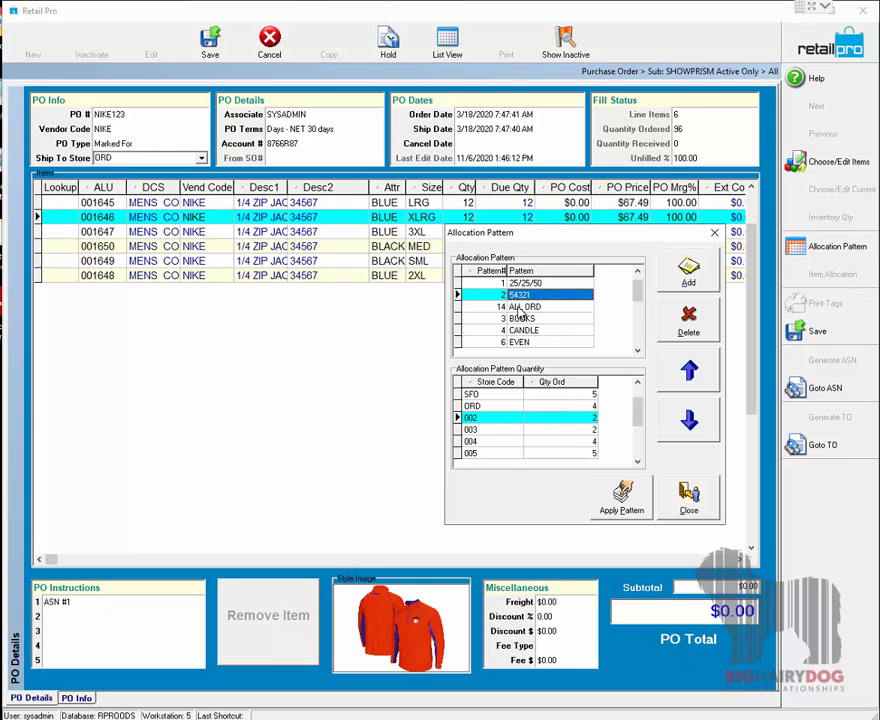
left_click(592, 396)
left_click(593, 418)
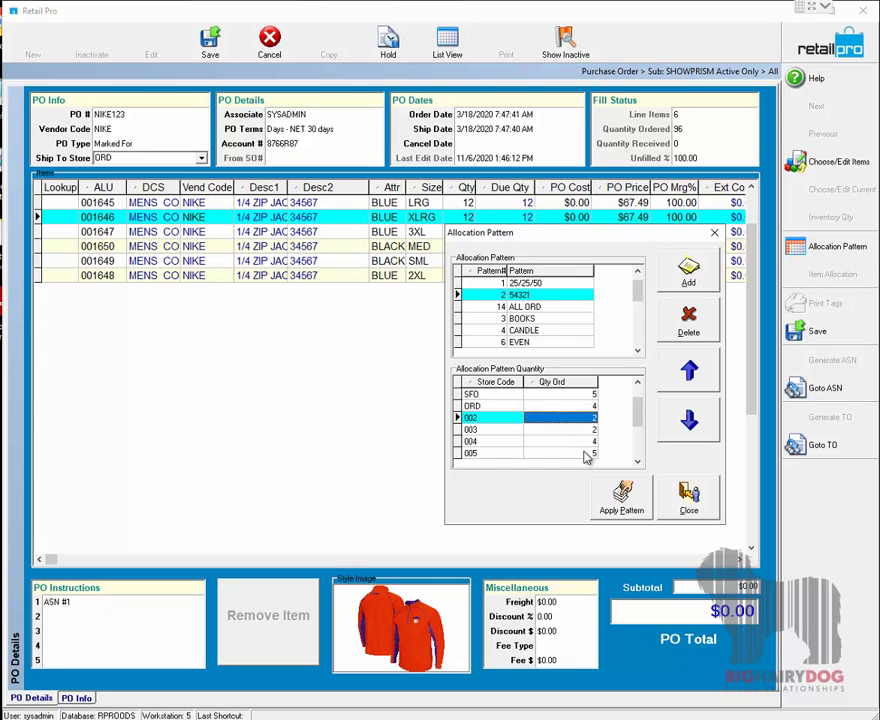
left_click(587, 454)
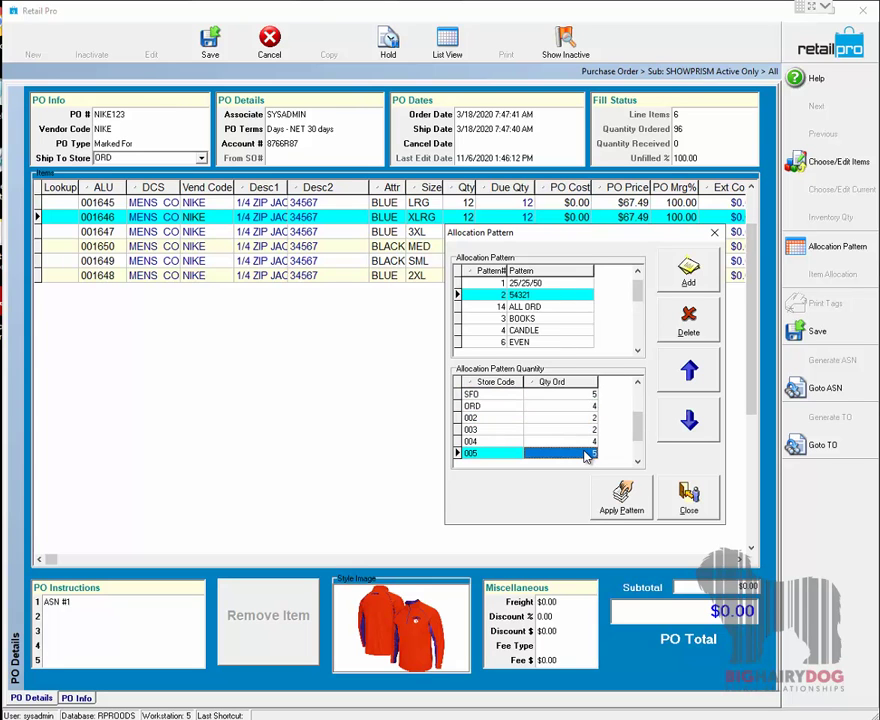
left_click(557, 307)
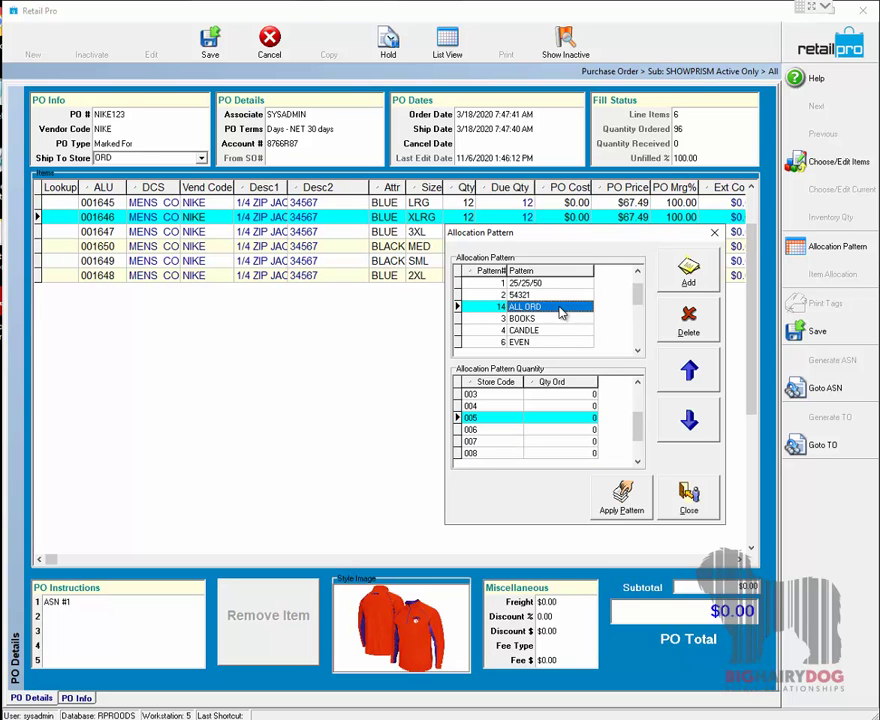
scroll(638, 386, "up", 3)
left_click(589, 406)
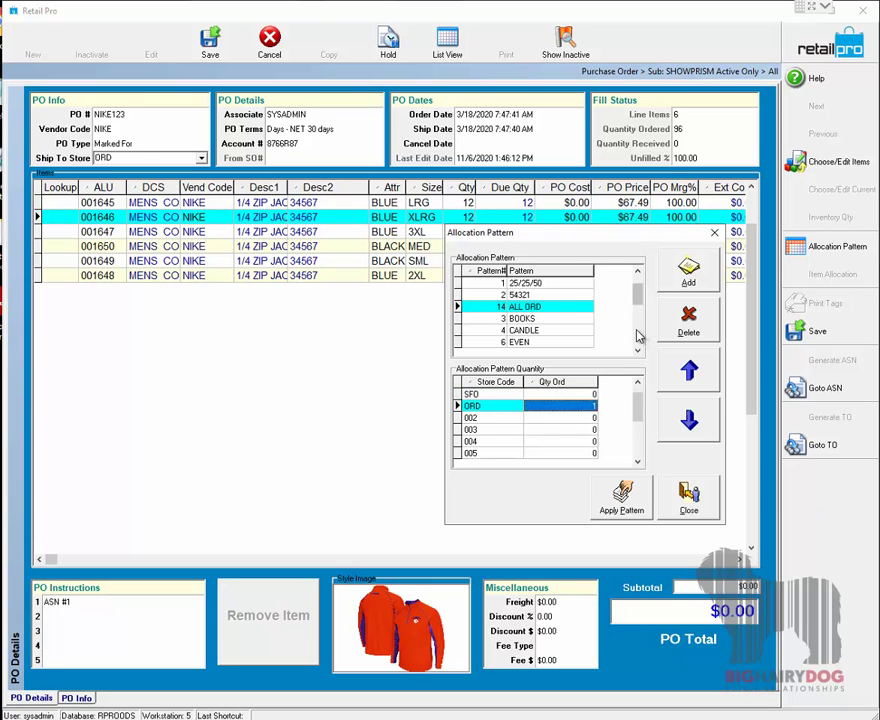
Step: Apply the T-SHIRTS allocation pattern to the purchase order
scroll(640, 338, "down", 10)
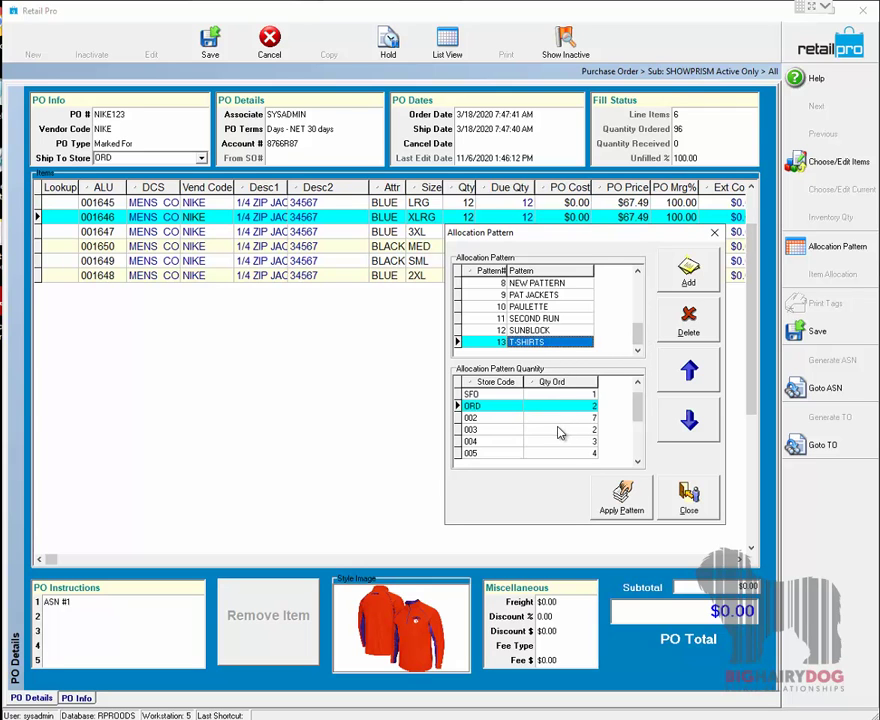
left_click(621, 493)
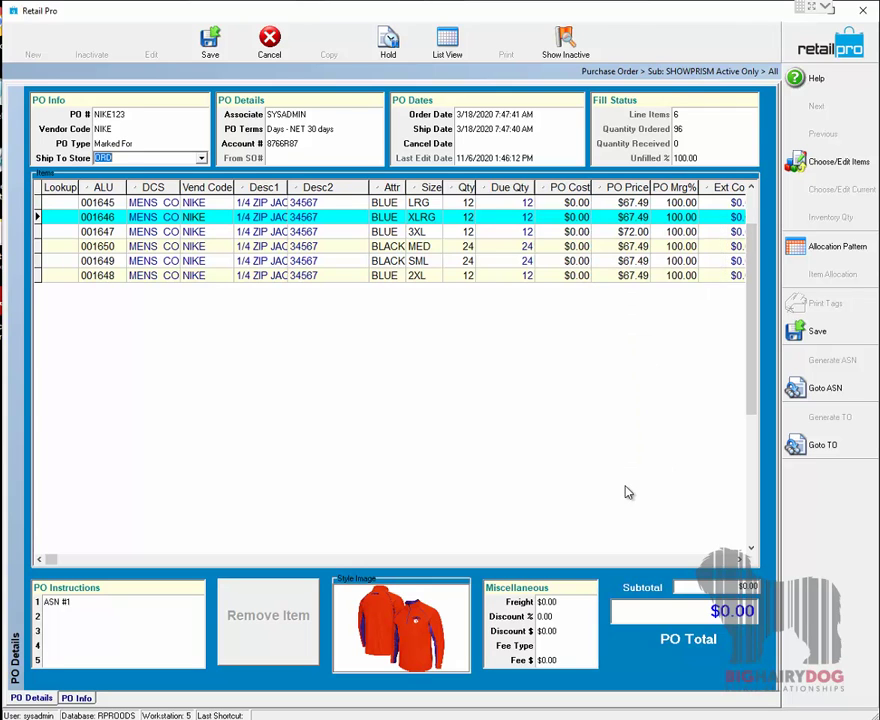
Step: In the item allocation, set the blue 3XL jacket's quantities to 2 for store 006, 1 for store 007 and 1 for store 008
left_click(326, 246)
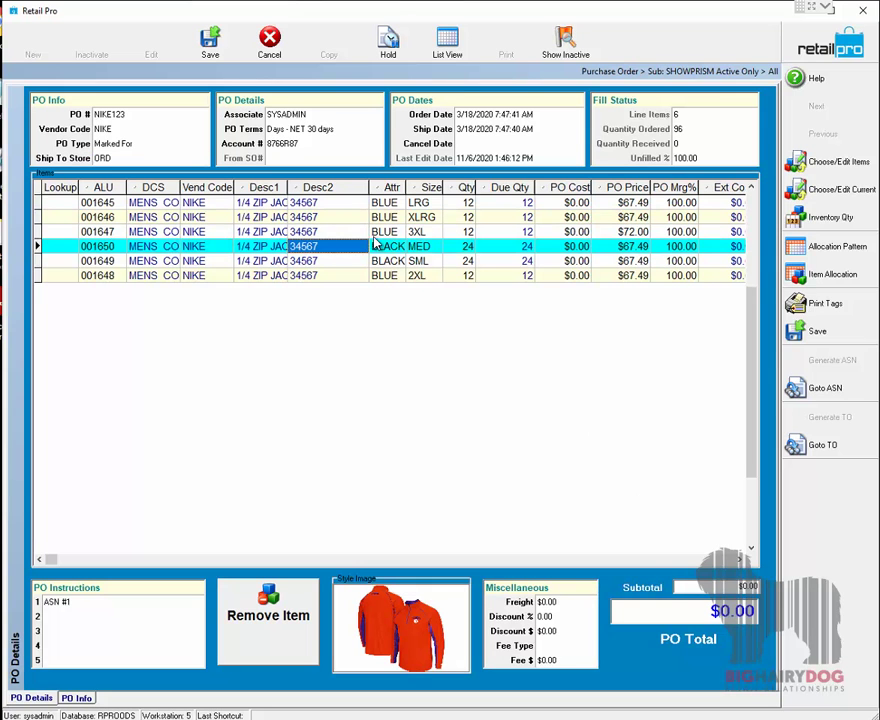
left_click(834, 278)
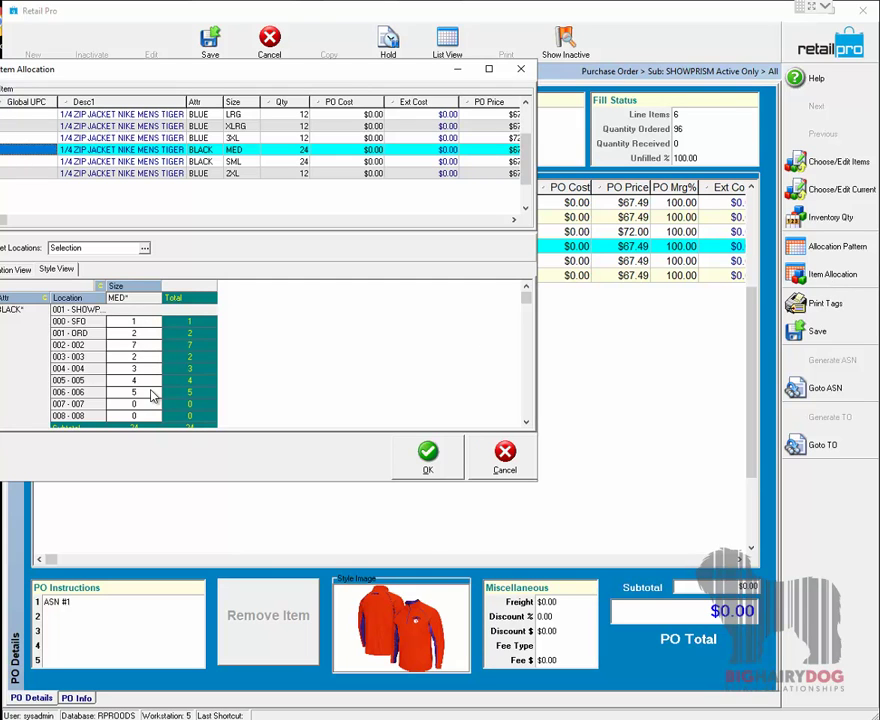
left_click(201, 139)
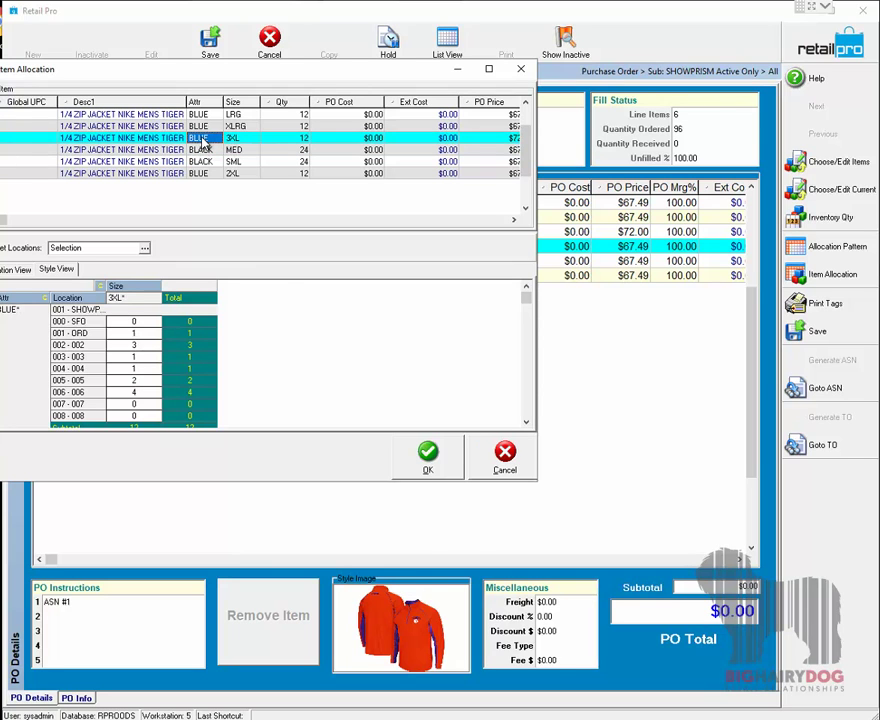
left_click(150, 391)
type("2")
key("Return")
type("1")
key("Return")
type("1")
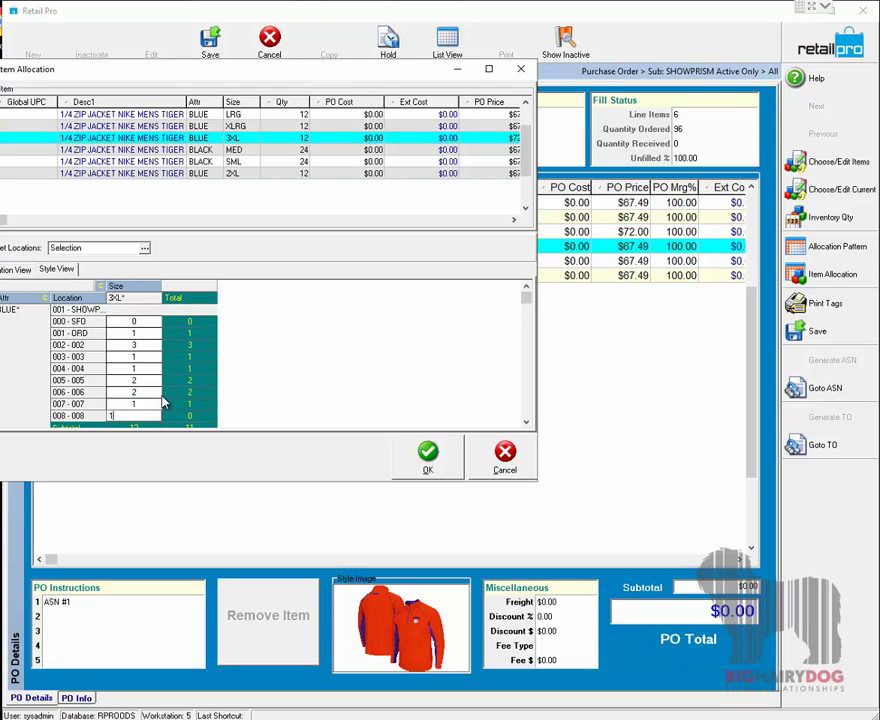
left_click(160, 403)
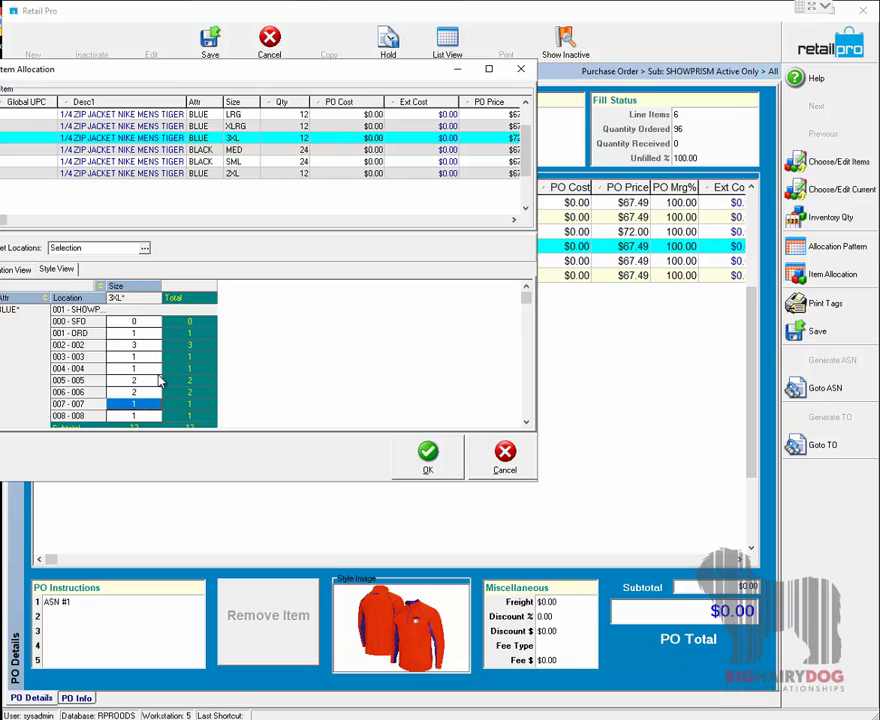
Step: Accept the item allocation changes and save the purchase order
left_click(304, 137)
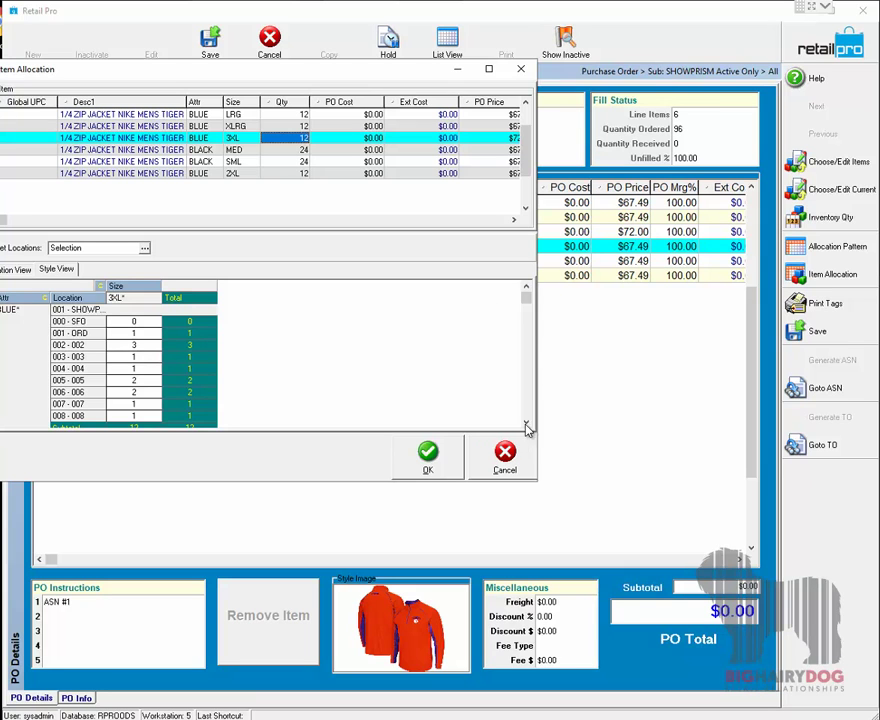
left_click(428, 460)
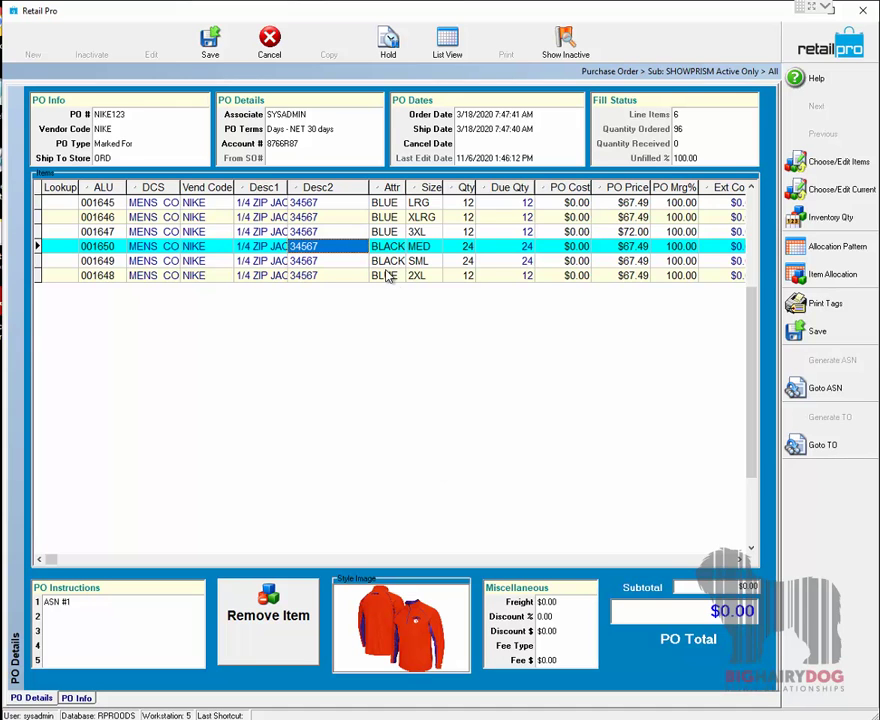
left_click(213, 54)
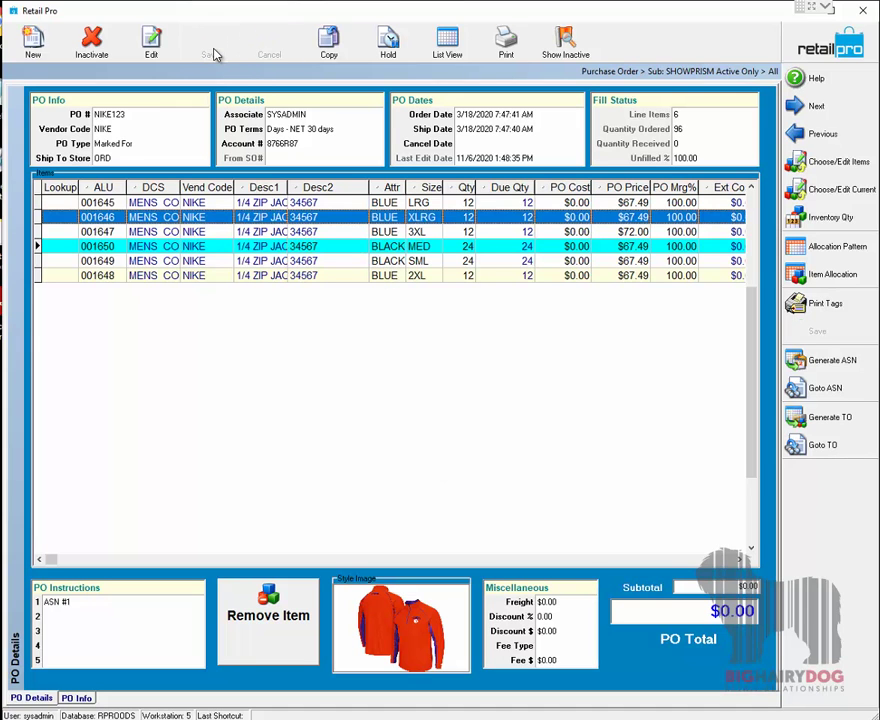
Step: Generate a transfer order from the purchase order using the Marked For option
left_click(294, 222)
left_click(282, 232)
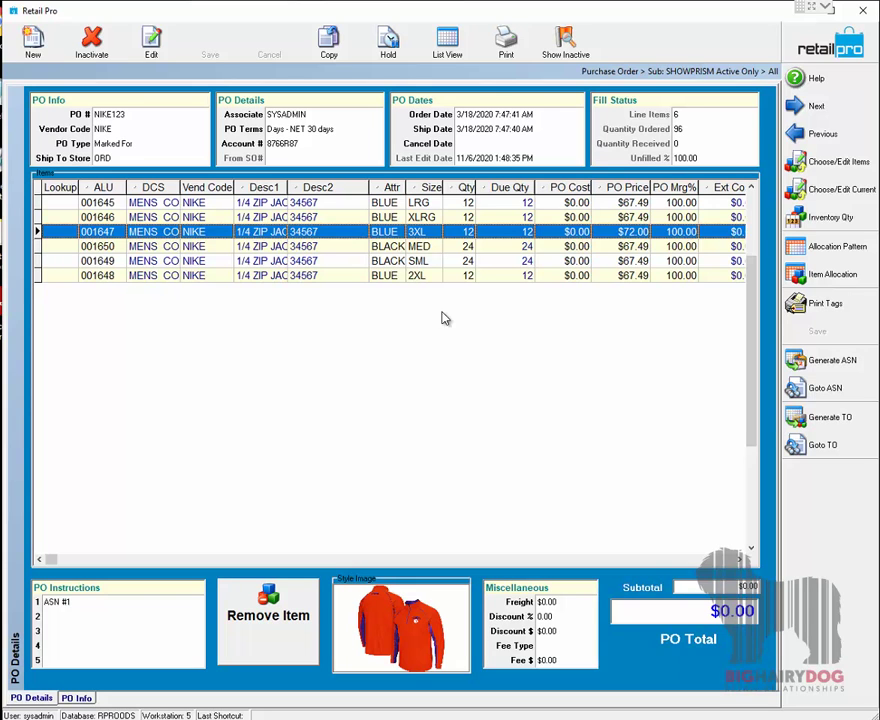
left_click(831, 421)
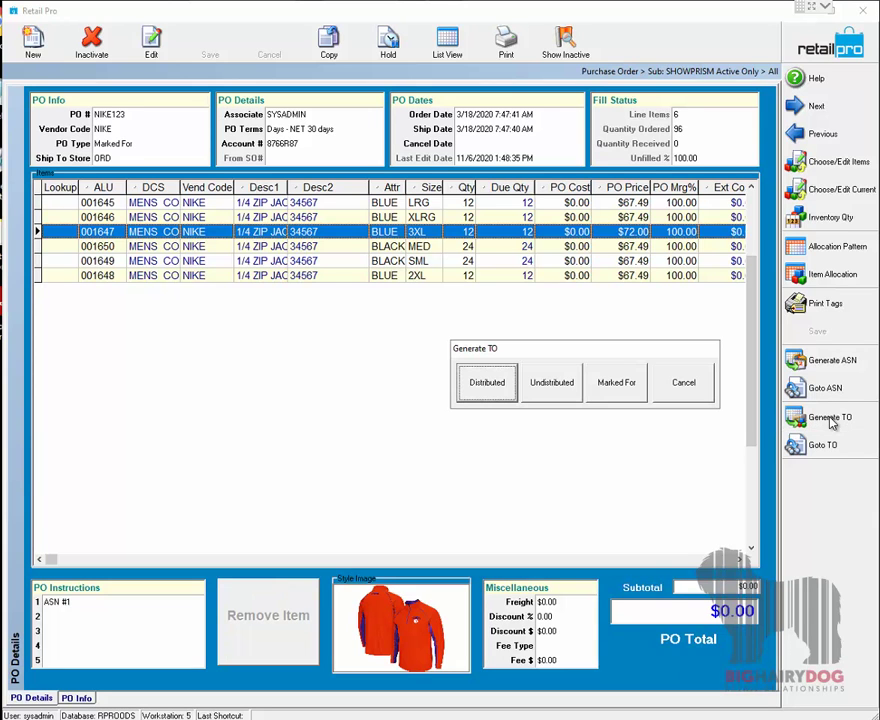
left_click(628, 396)
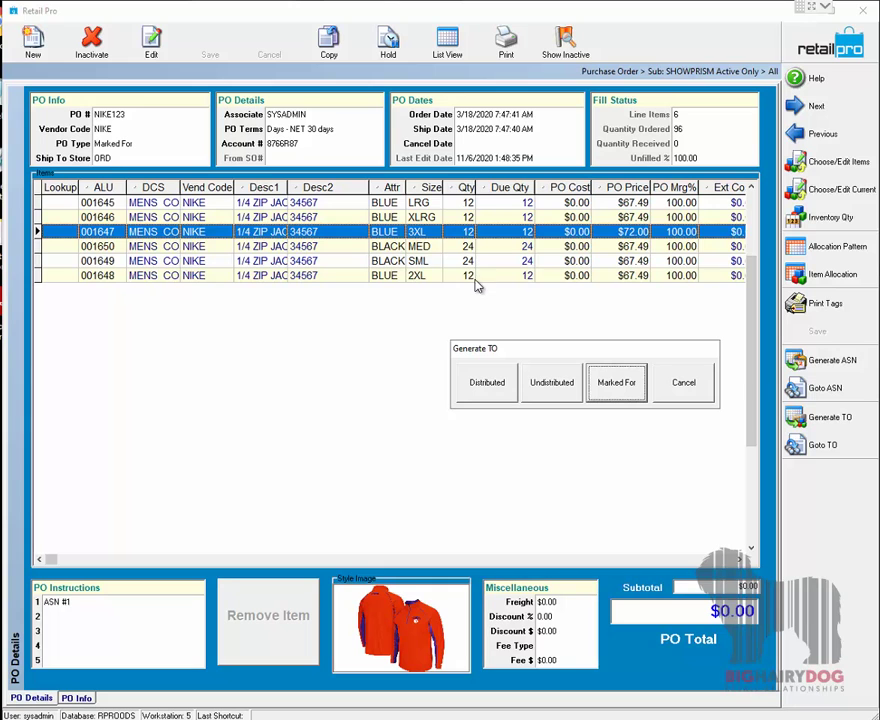
left_click(563, 396)
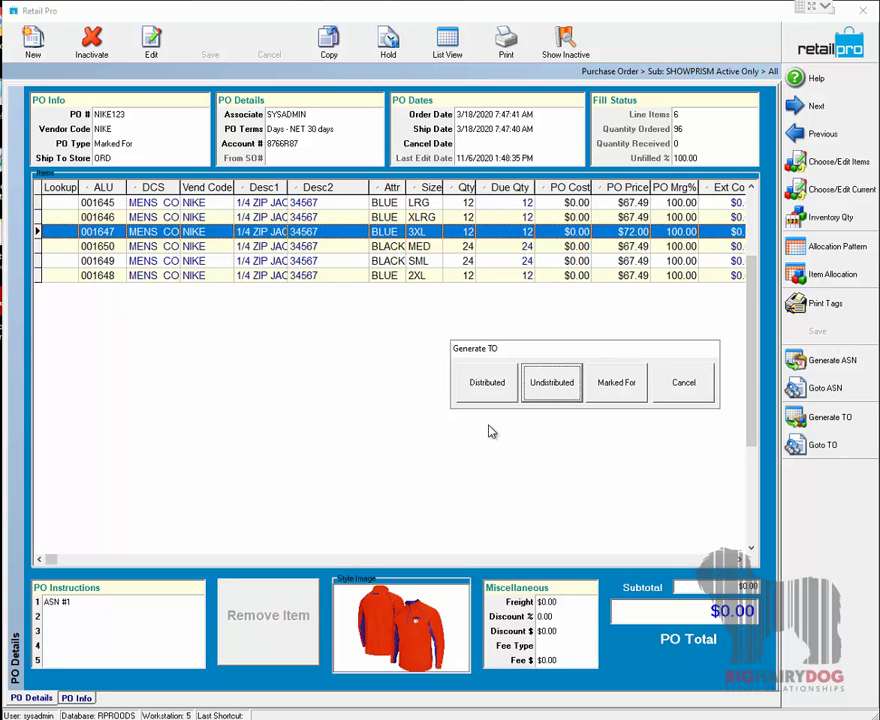
left_click(480, 396)
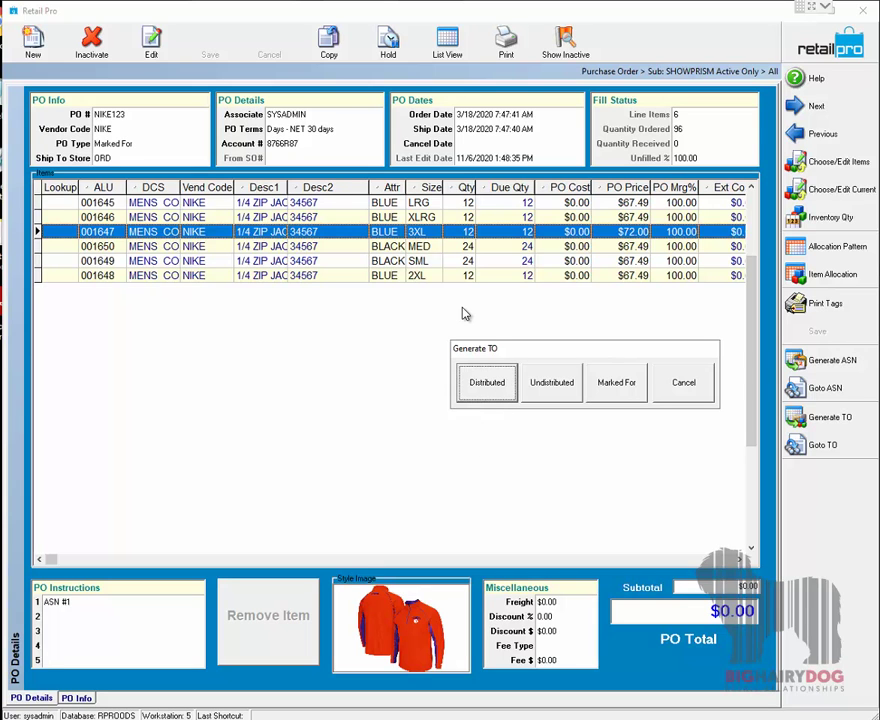
left_click(620, 392)
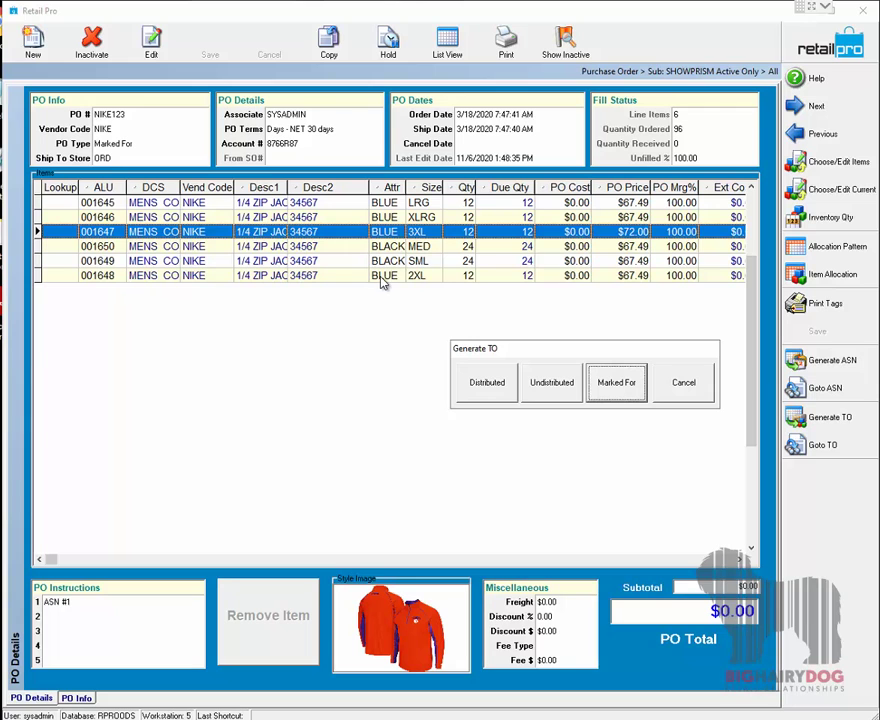
left_click(618, 397)
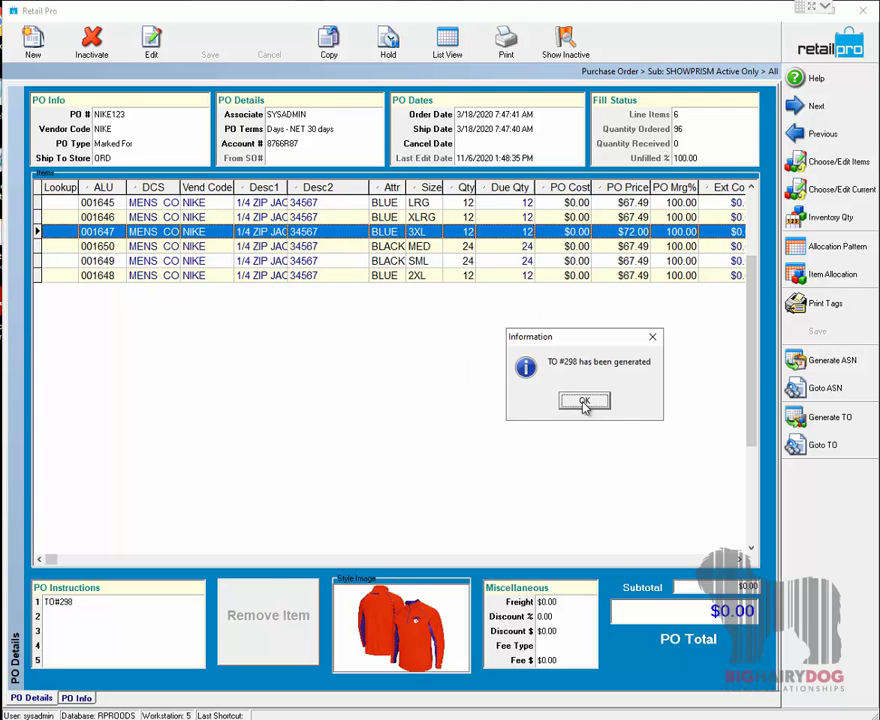
Step: Dismiss the generation message and open the transfer order for purchase order NIKE123 from the Transfer Orders list in its detailed form
left_click(583, 401)
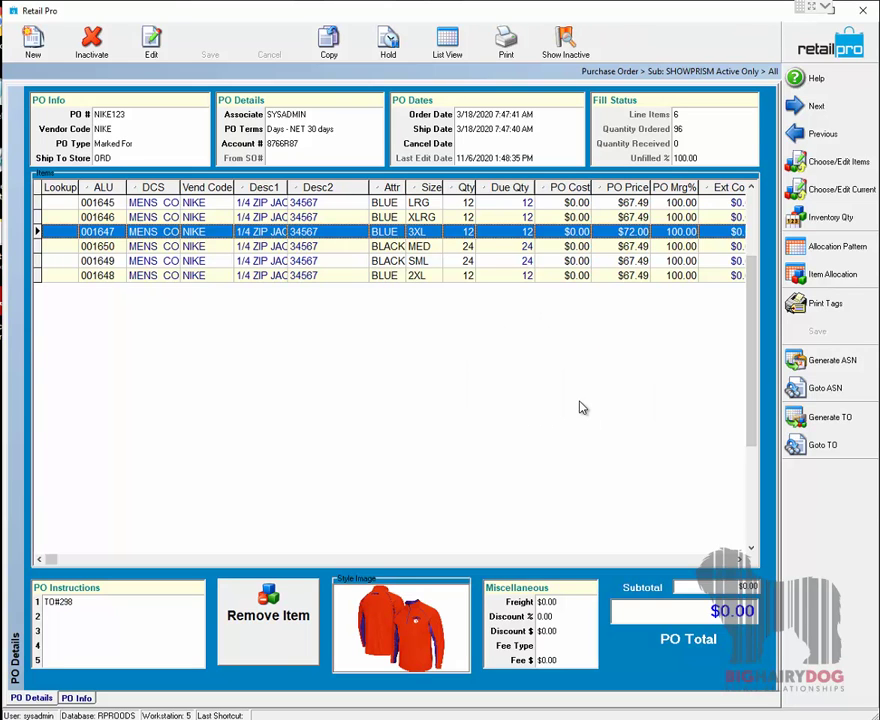
left_click(818, 47)
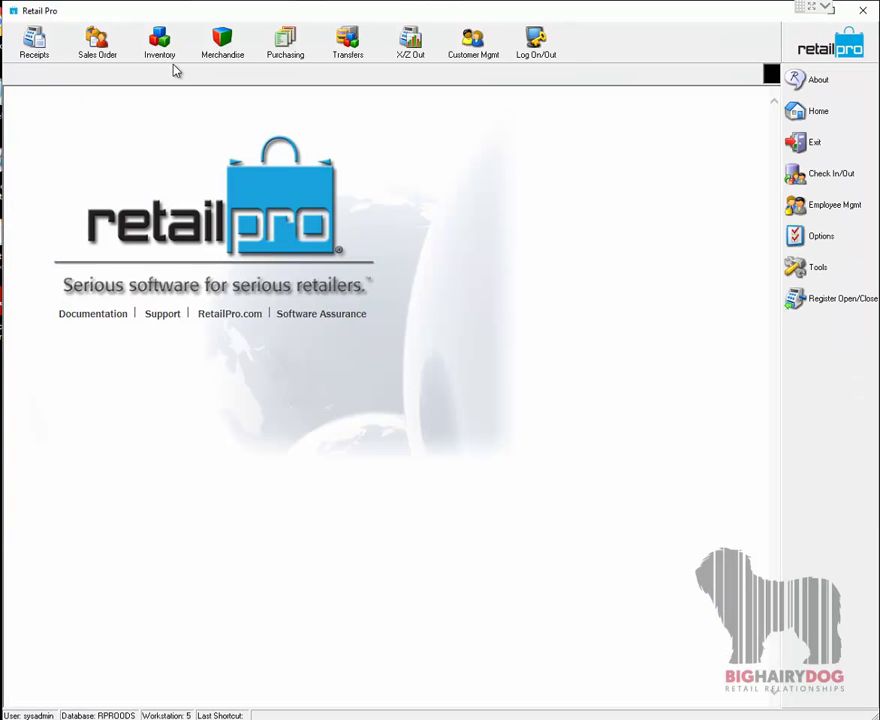
left_click(358, 50)
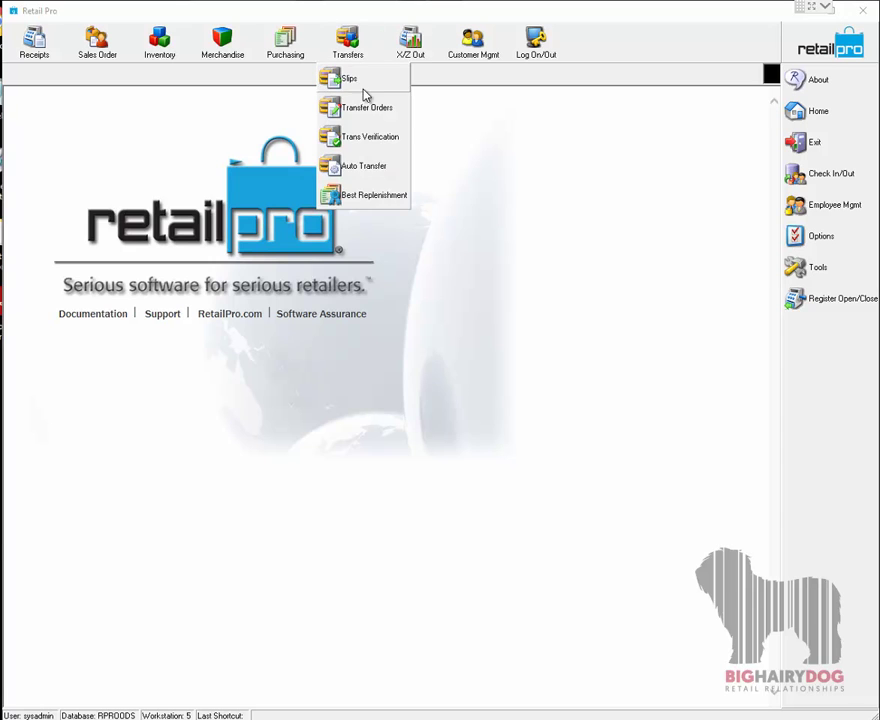
left_click(373, 110)
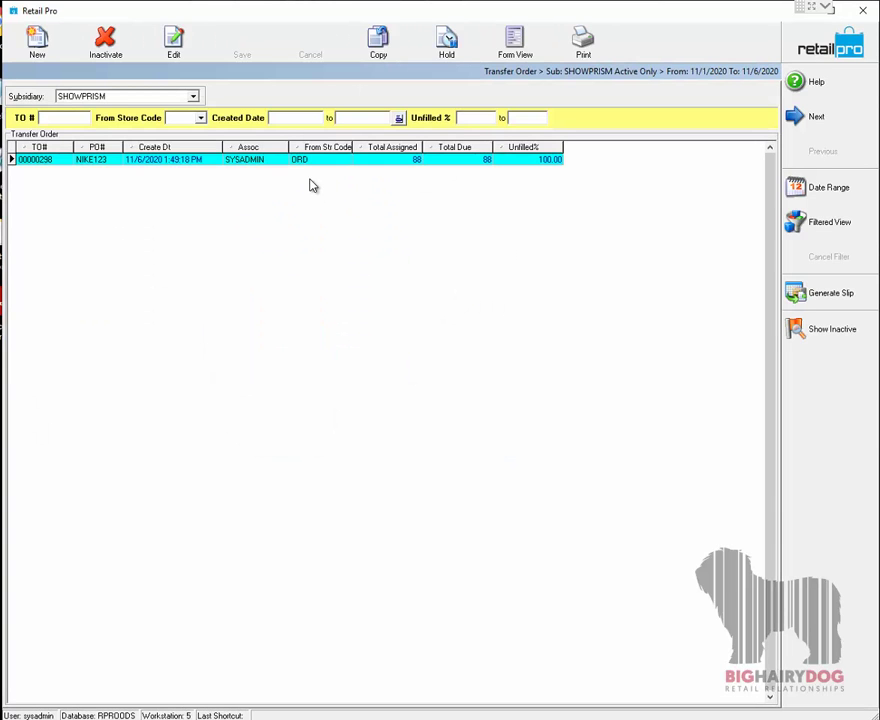
left_click(515, 42)
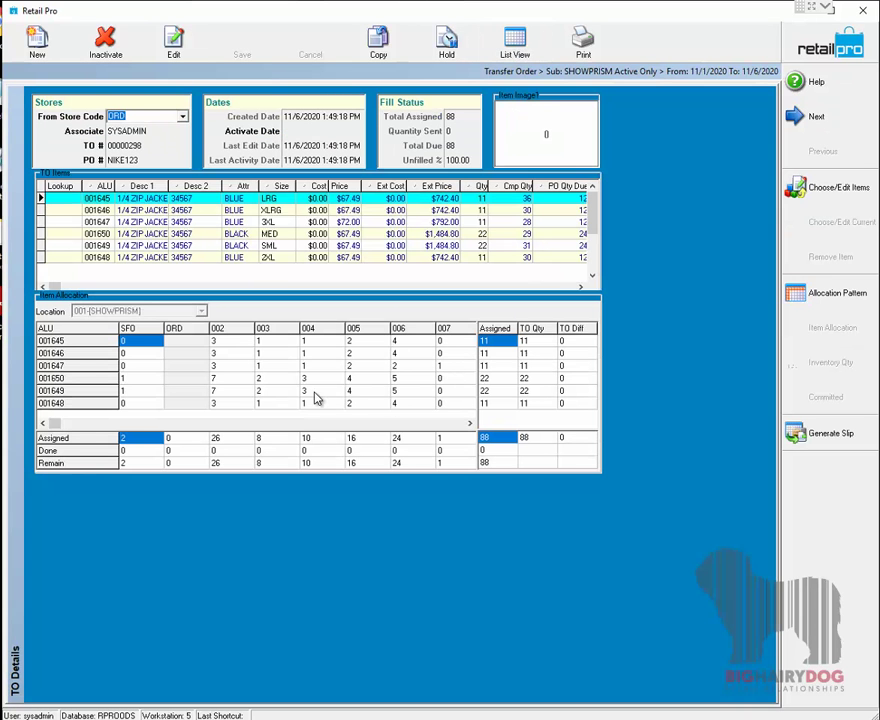
Step: Examine the black medium jacket's allocation to stores 002 through 006 and the transfer quantities of the listed items
left_click(225, 380)
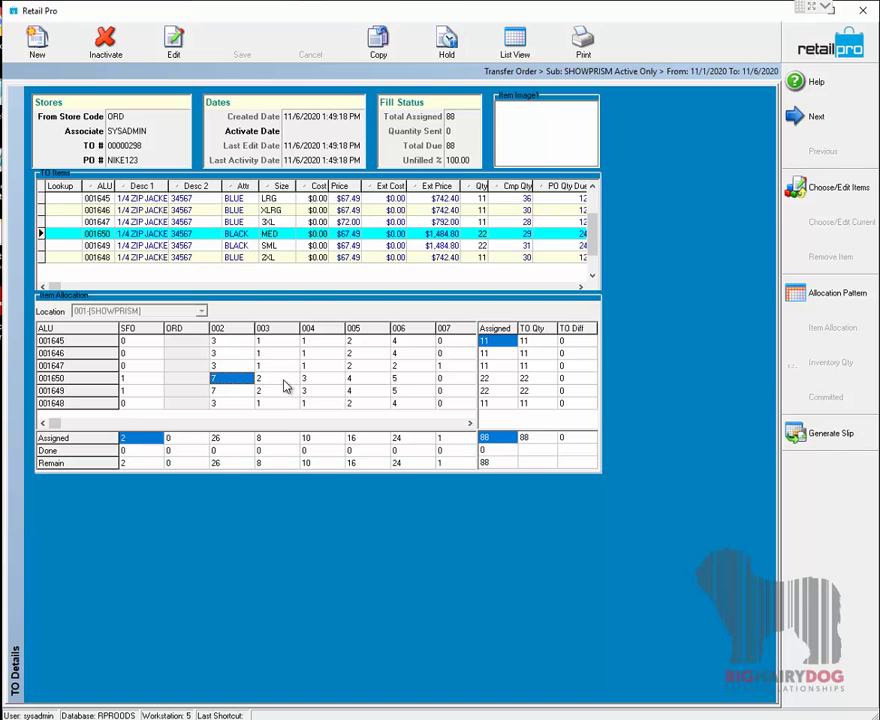
left_click(289, 381)
left_click(335, 381)
left_click(375, 381)
left_click(403, 380)
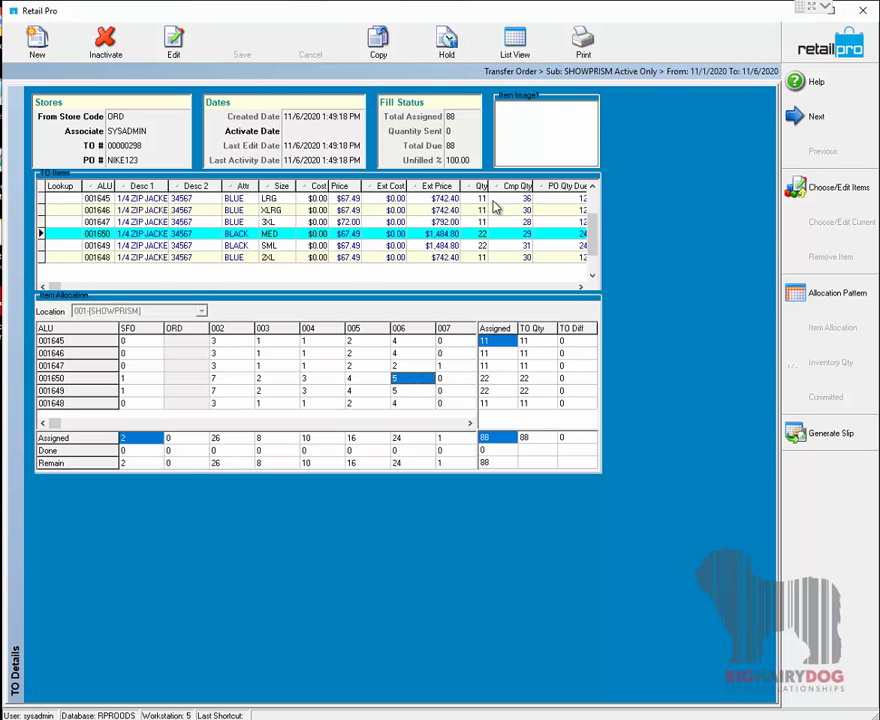
left_click(480, 201)
left_click(479, 222)
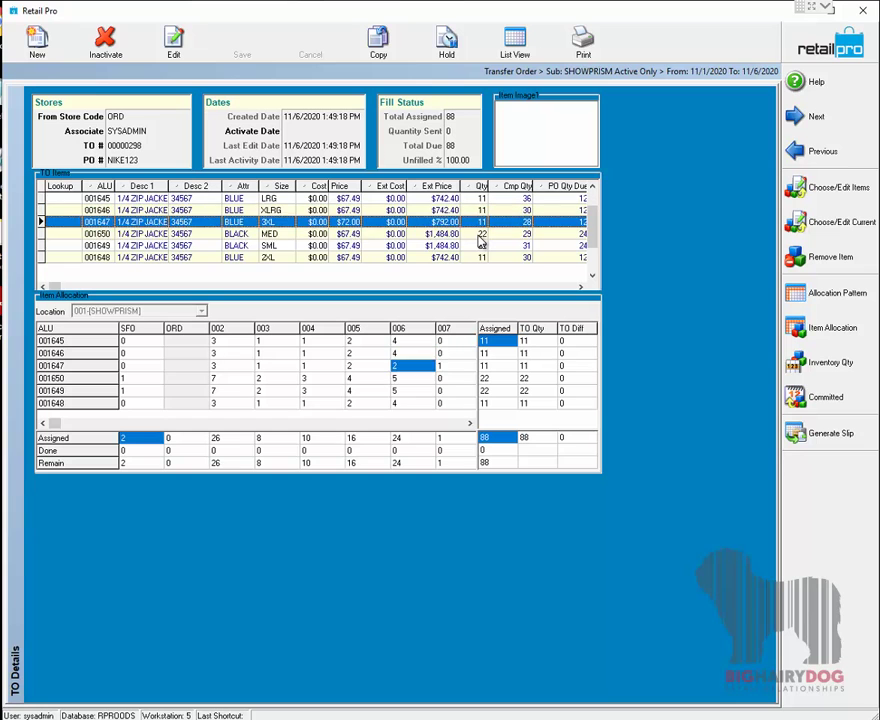
left_click(480, 234)
left_click(480, 246)
left_click(482, 258)
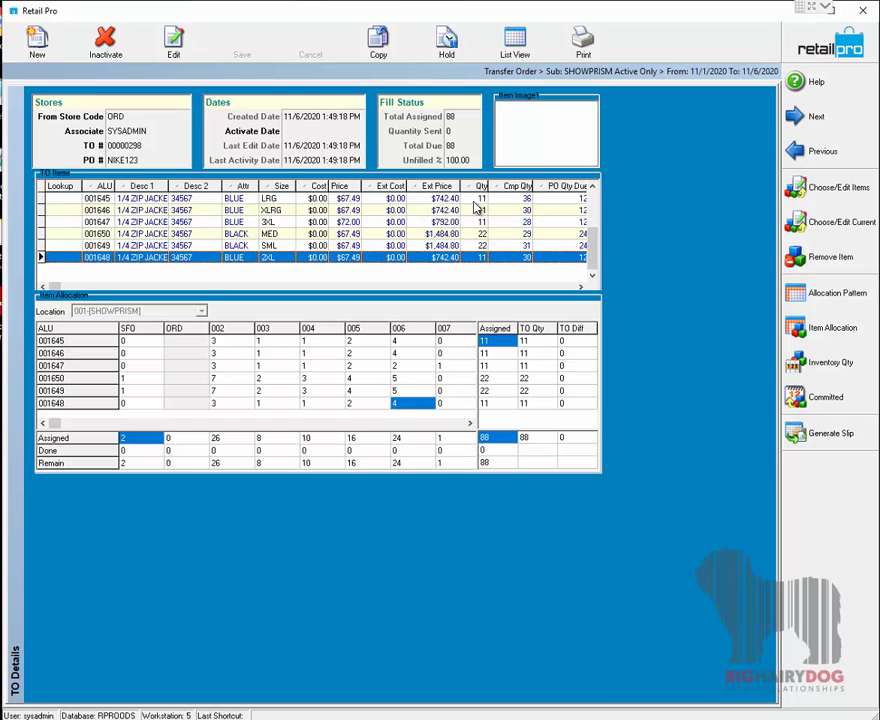
left_click(481, 199)
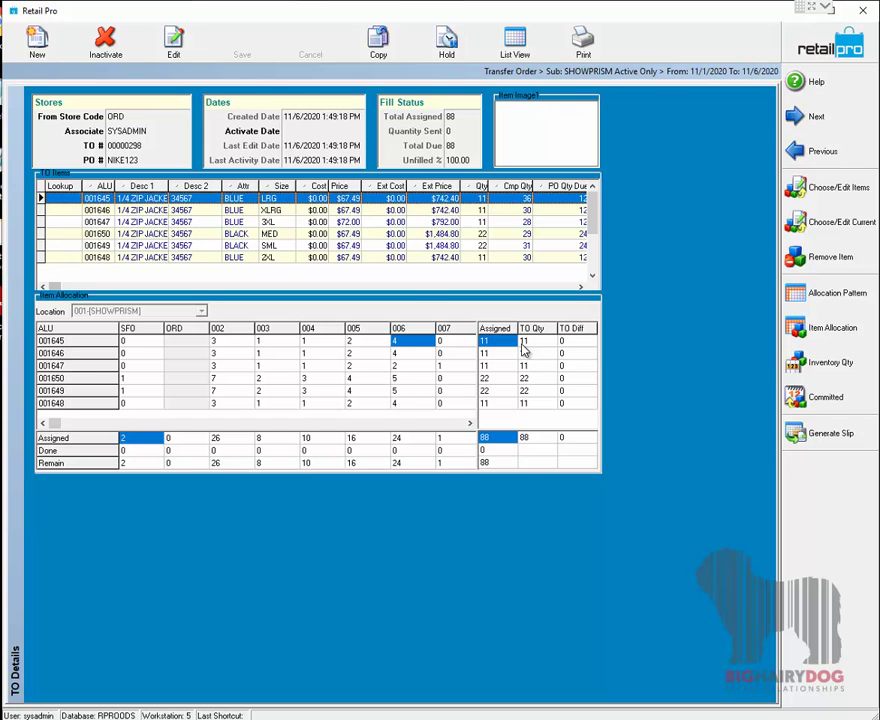
Step: View the transfer order's available allocation patterns and close them without applying one
left_click(860, 293)
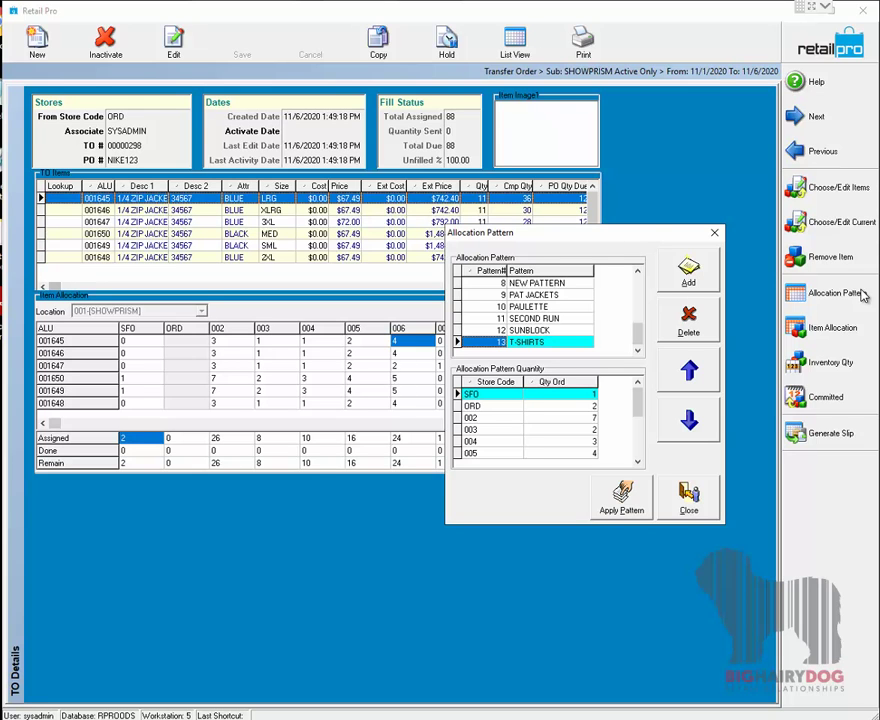
left_click(688, 500)
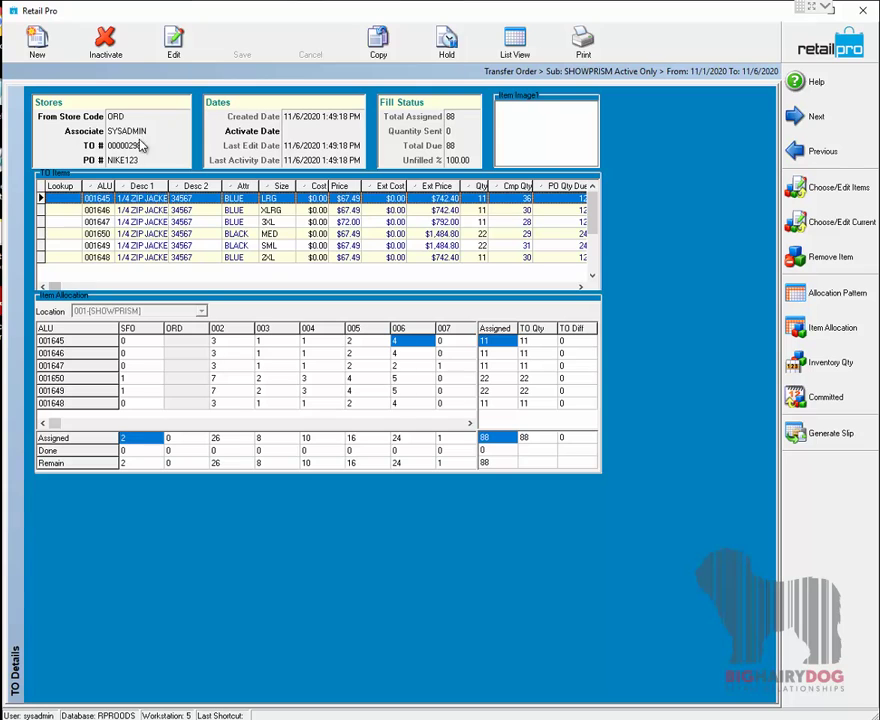